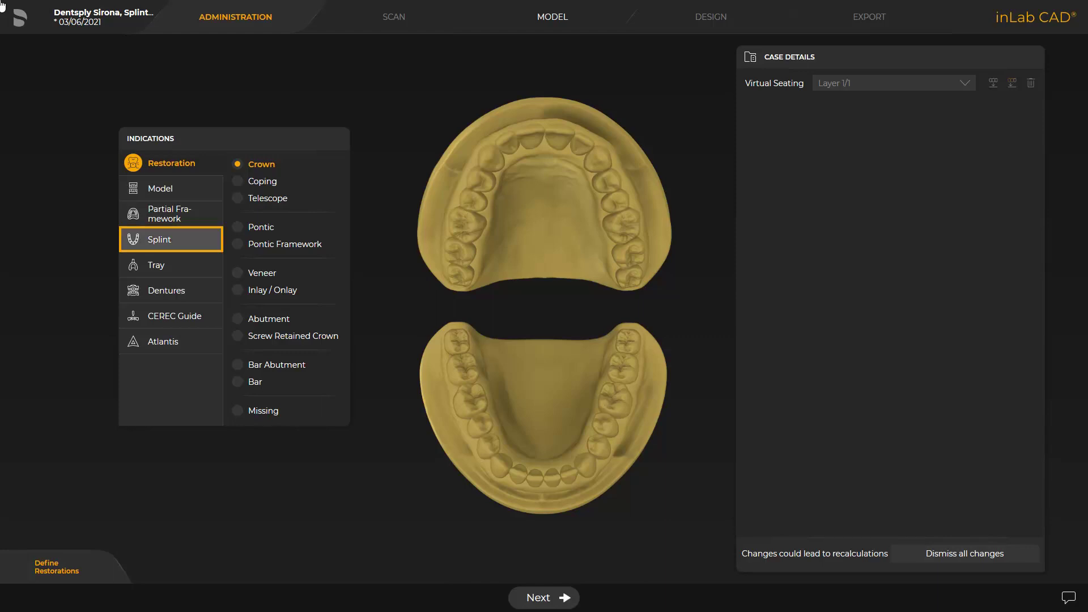
# - Give the upper jaw a Splint indication, produced on Primeprint in Dentsply Sirona Primeprint Splint material
pyautogui.click(161, 241)
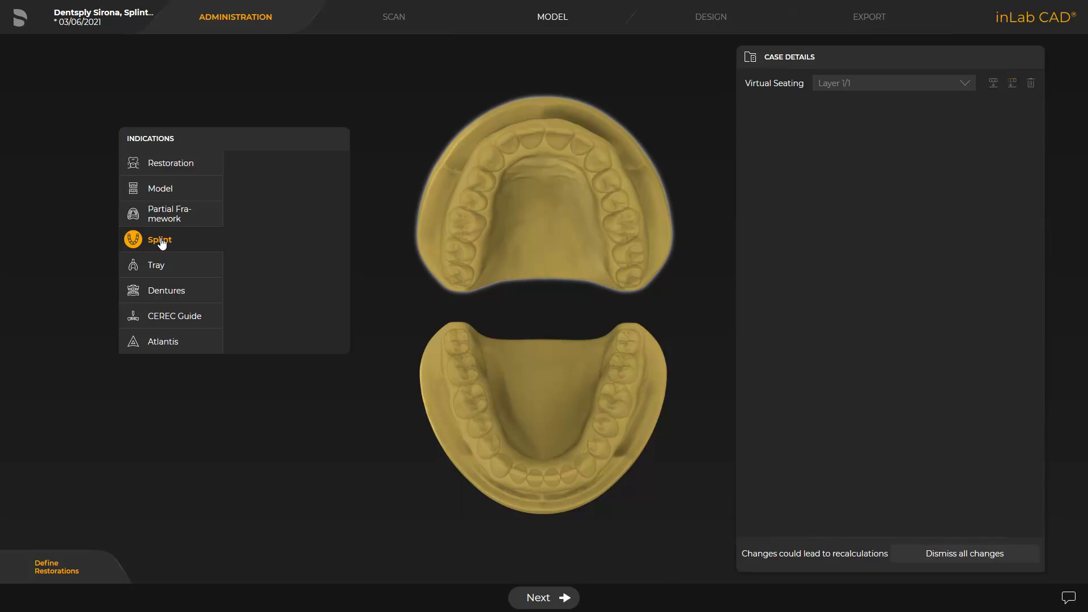
pyautogui.click(528, 233)
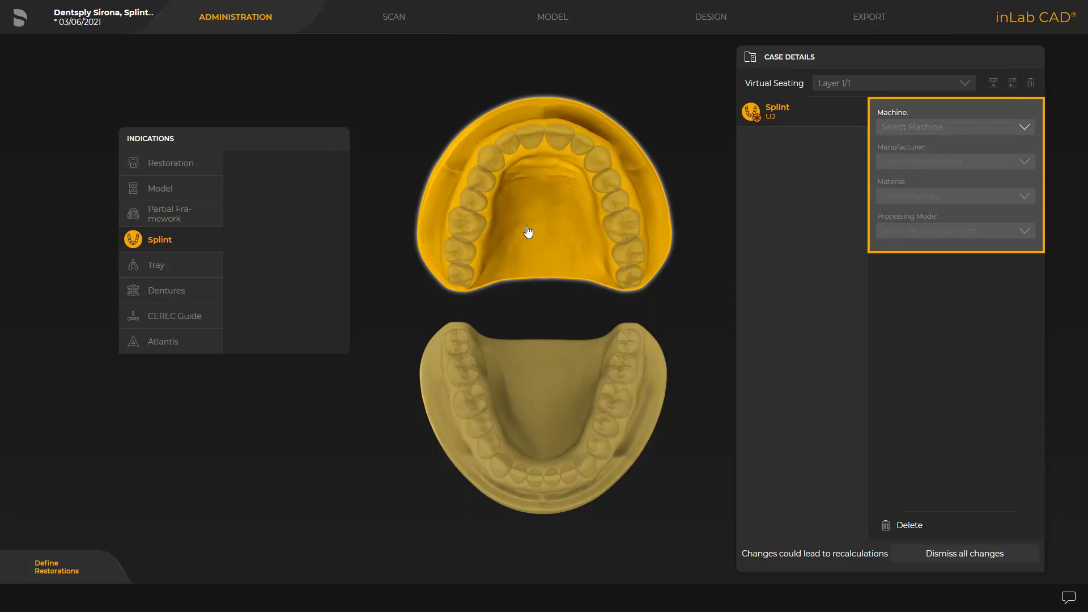
pyautogui.click(1020, 135)
pyautogui.click(908, 174)
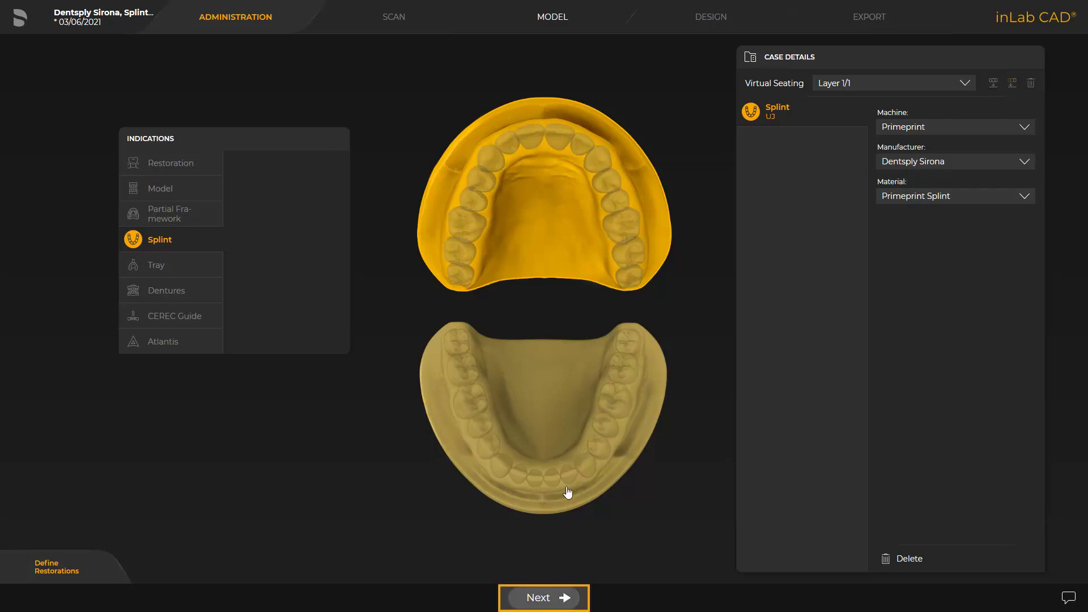
# - Advance through the model and model-axis steps to Create Splint and launch inLab Splint 22.0.1
pyautogui.click(562, 598)
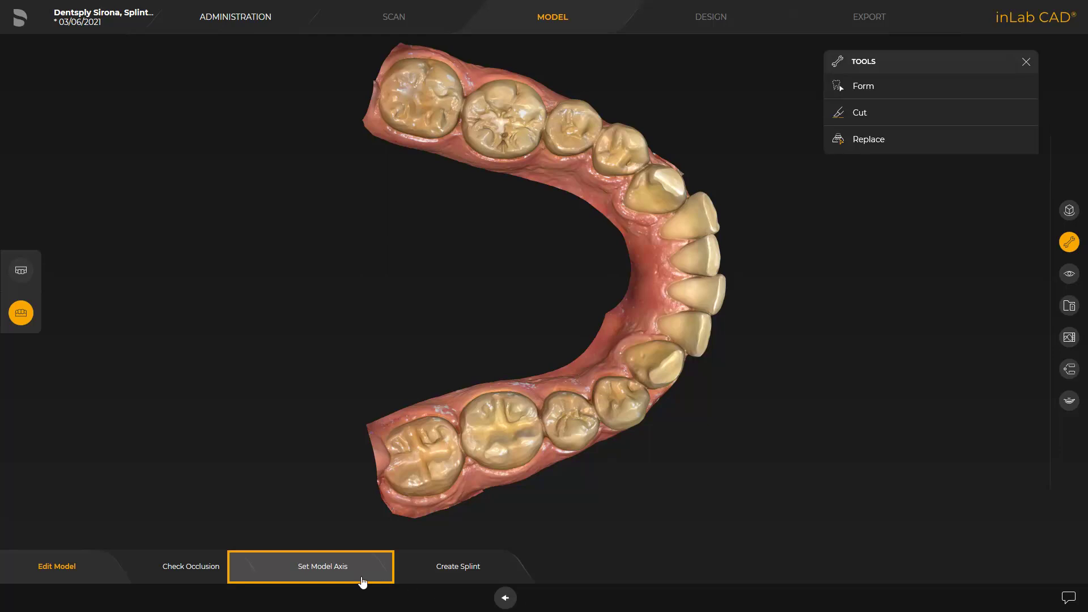
pyautogui.click(338, 565)
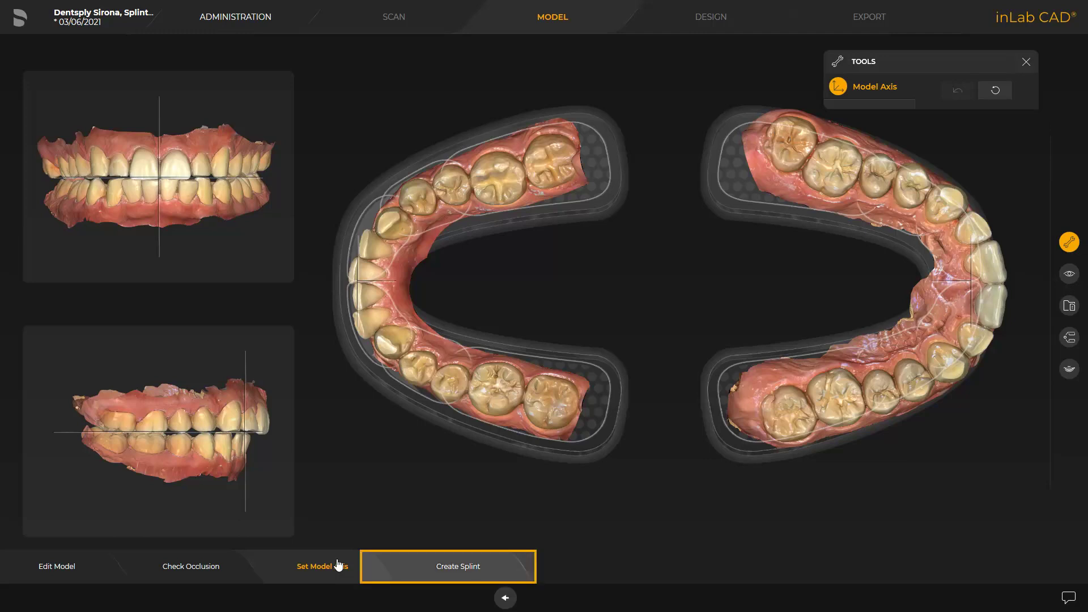
pyautogui.click(458, 569)
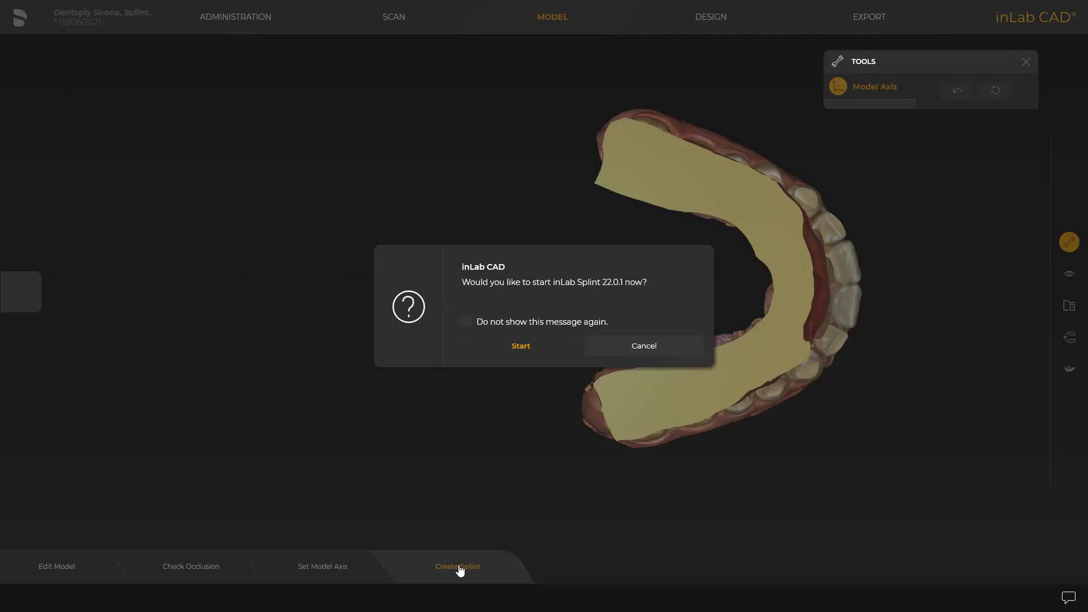
pyautogui.click(517, 347)
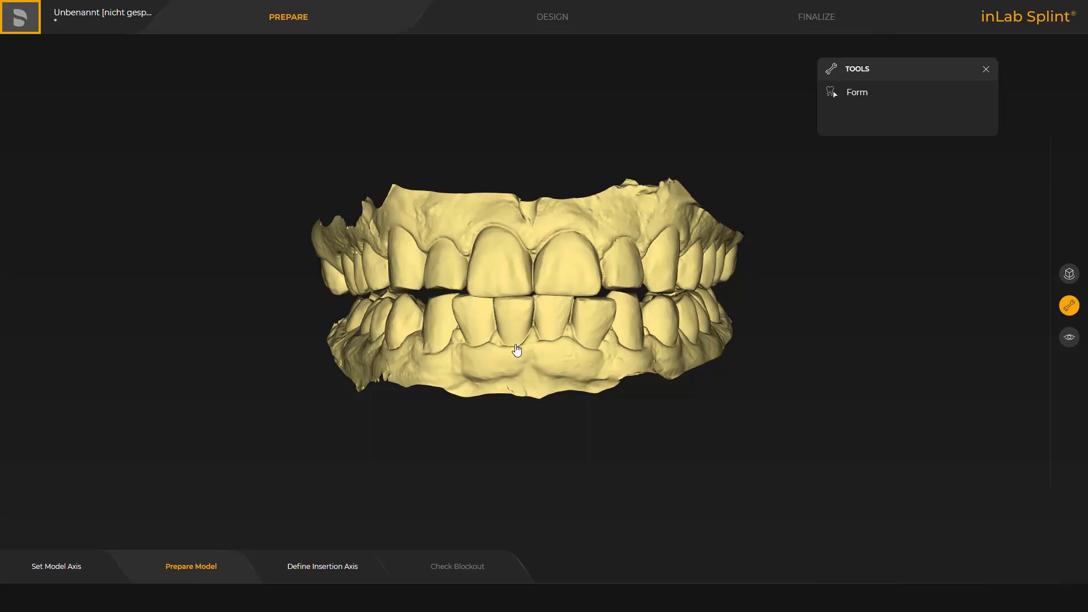
# - Save the untitled splint case under the demo video name from the main menu
pyautogui.click(20, 24)
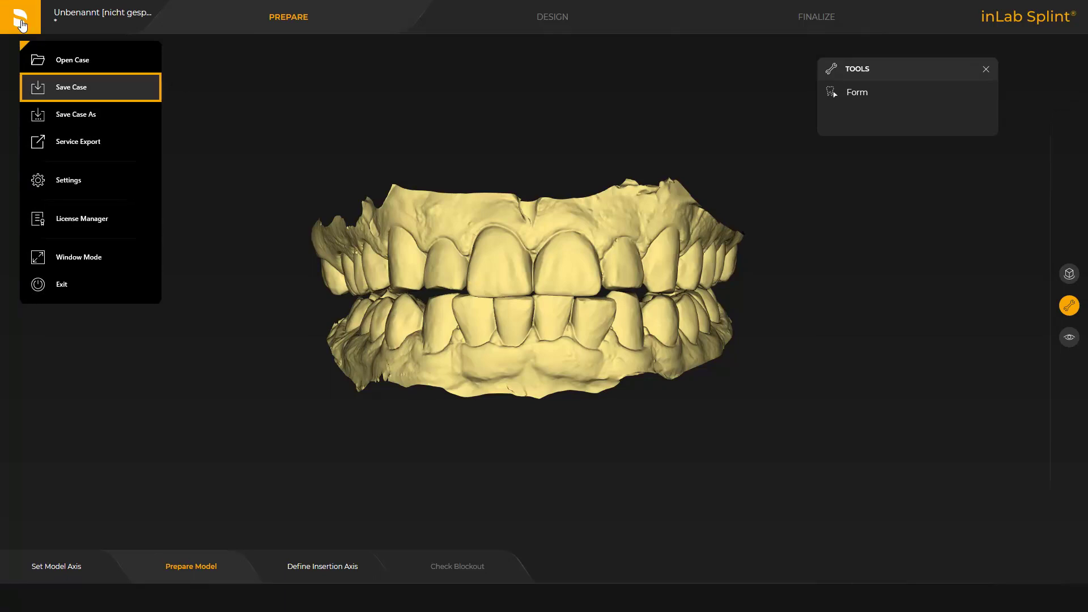
pyautogui.click(52, 88)
pyautogui.click(447, 288)
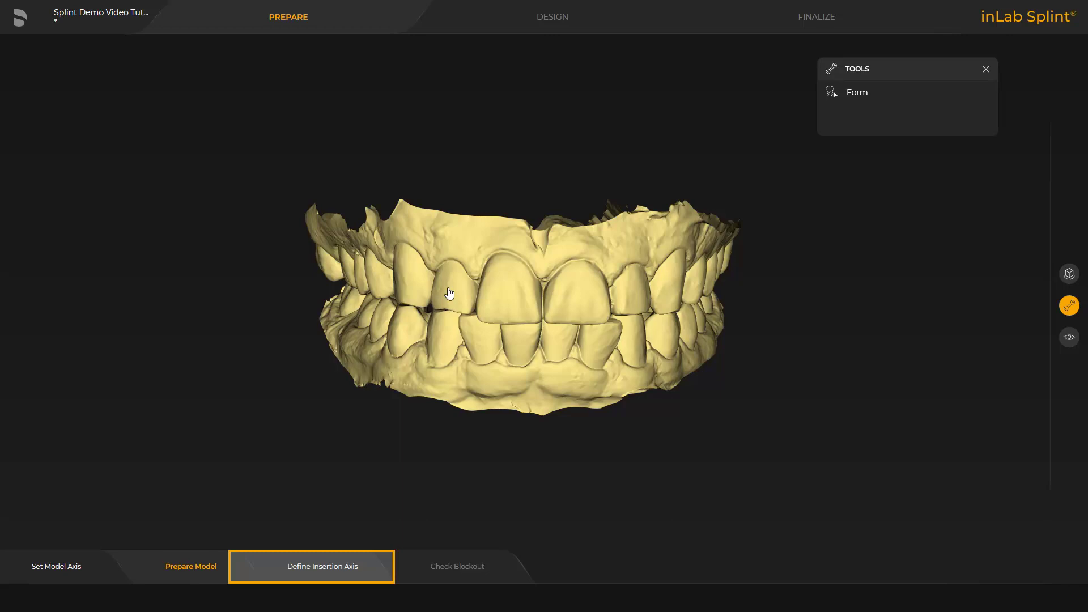
# - Tilt the upper jaw's insertion axis while checking undercuts at 0.20 mm clearance
pyautogui.click(348, 567)
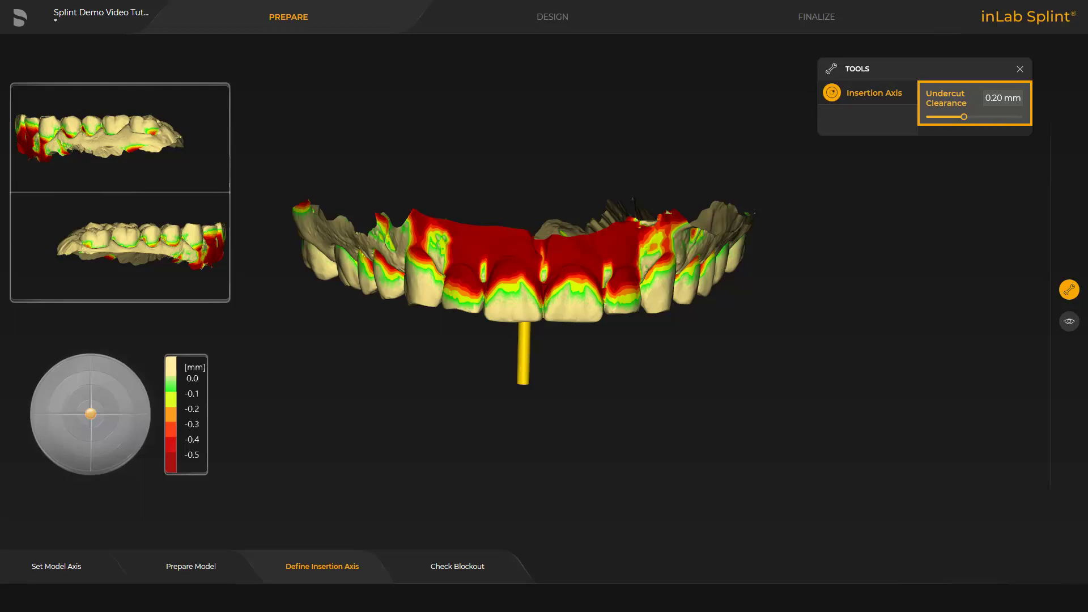
pyautogui.moveTo(545, 481); pyautogui.dragTo(534, 384)
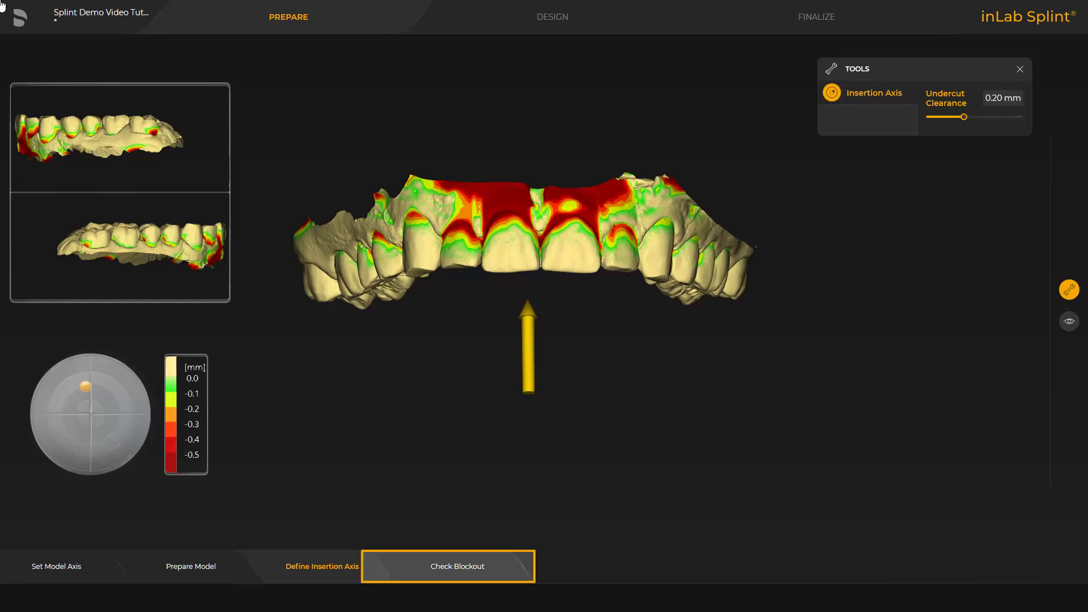
# - Check the upper jaw's blockout and reline it at 0.50 mm height with 50% smoothing
pyautogui.click(464, 568)
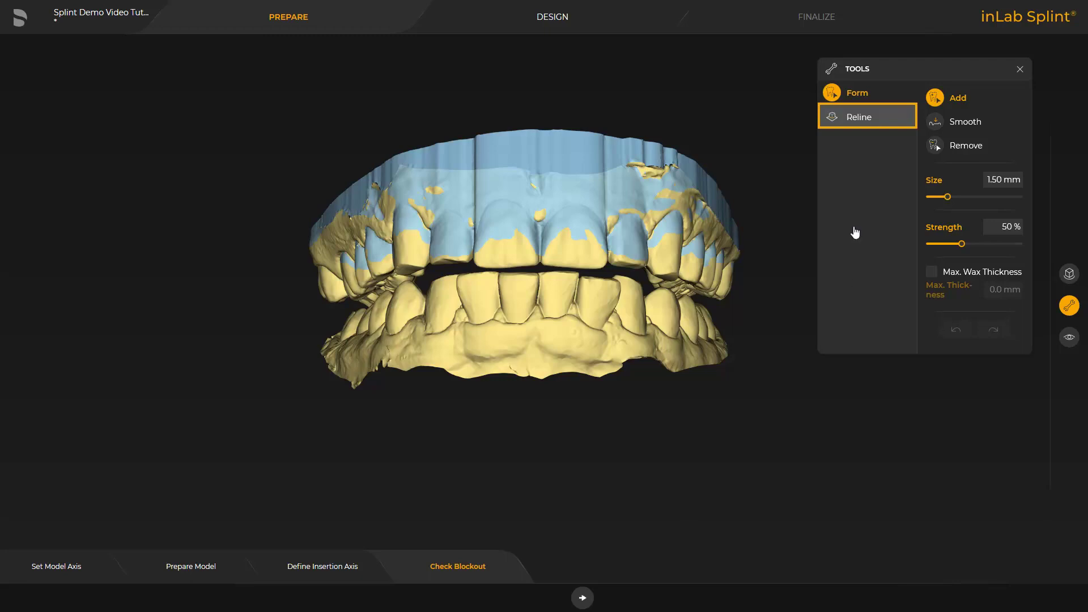
pyautogui.click(860, 118)
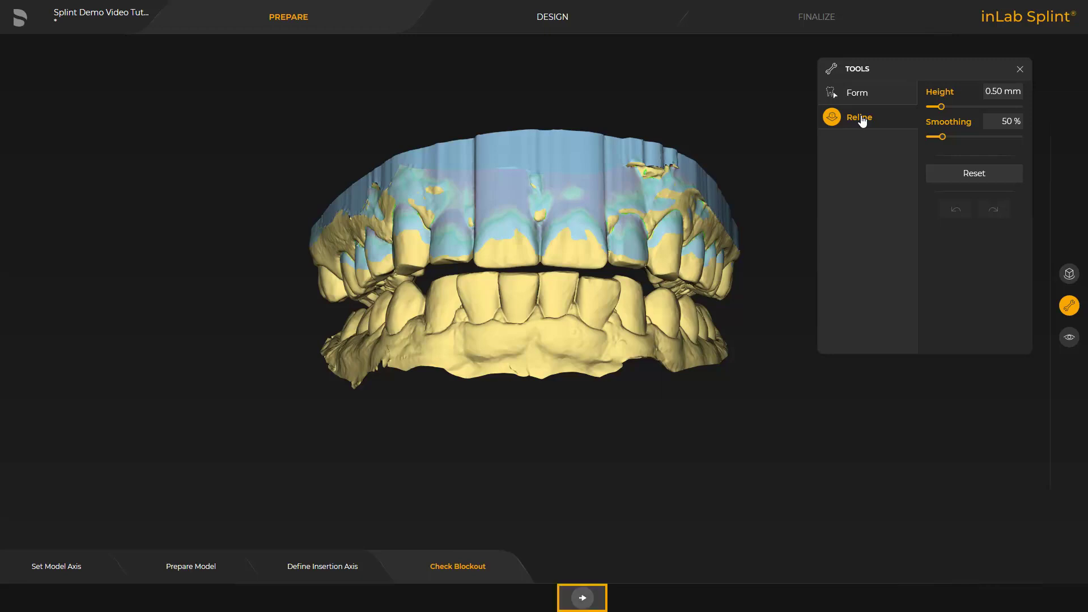
# - Move to the Design stage, start Create Splint by Plane, and hide the lower jaw
pyautogui.click(584, 599)
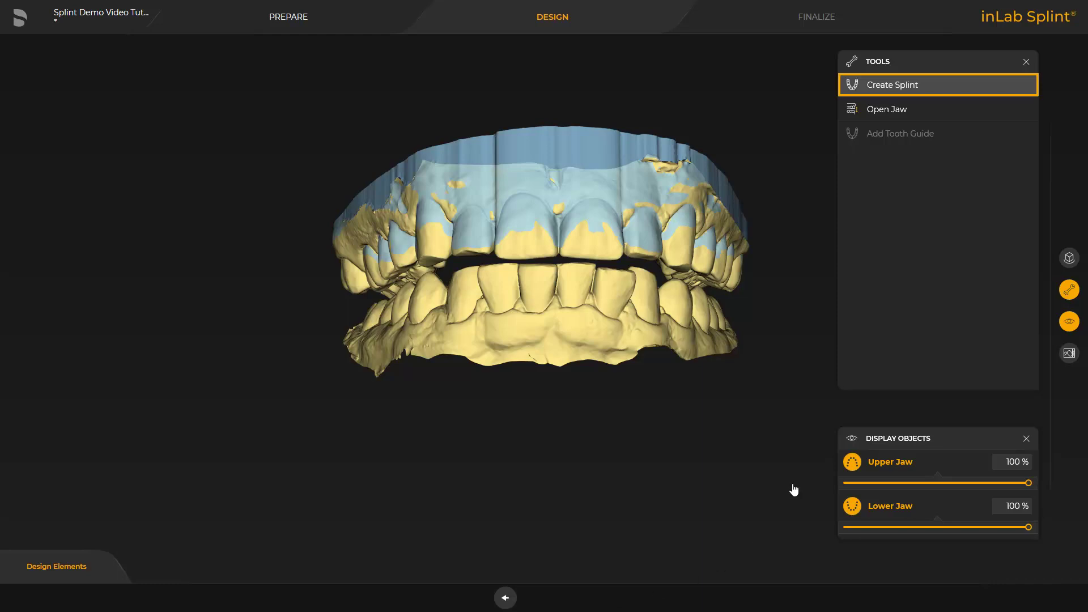
pyautogui.click(876, 88)
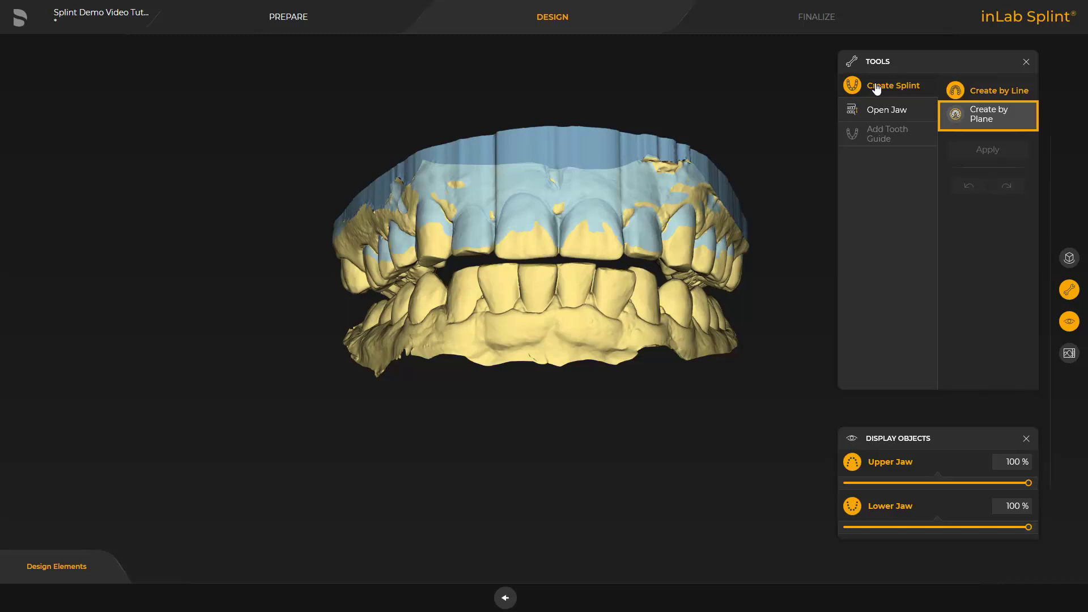
pyautogui.click(965, 116)
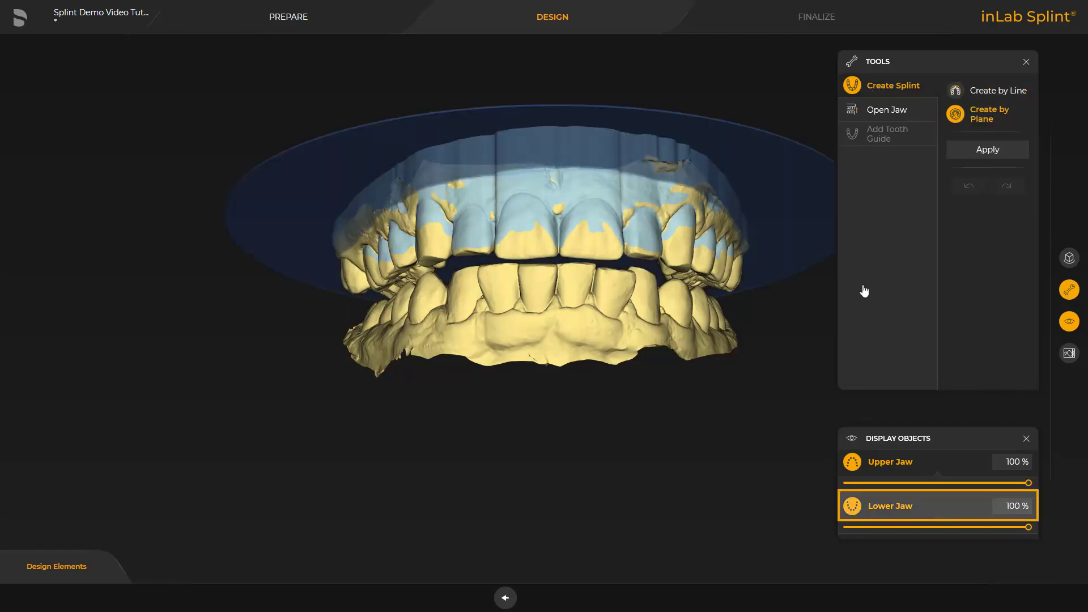
pyautogui.click(851, 506)
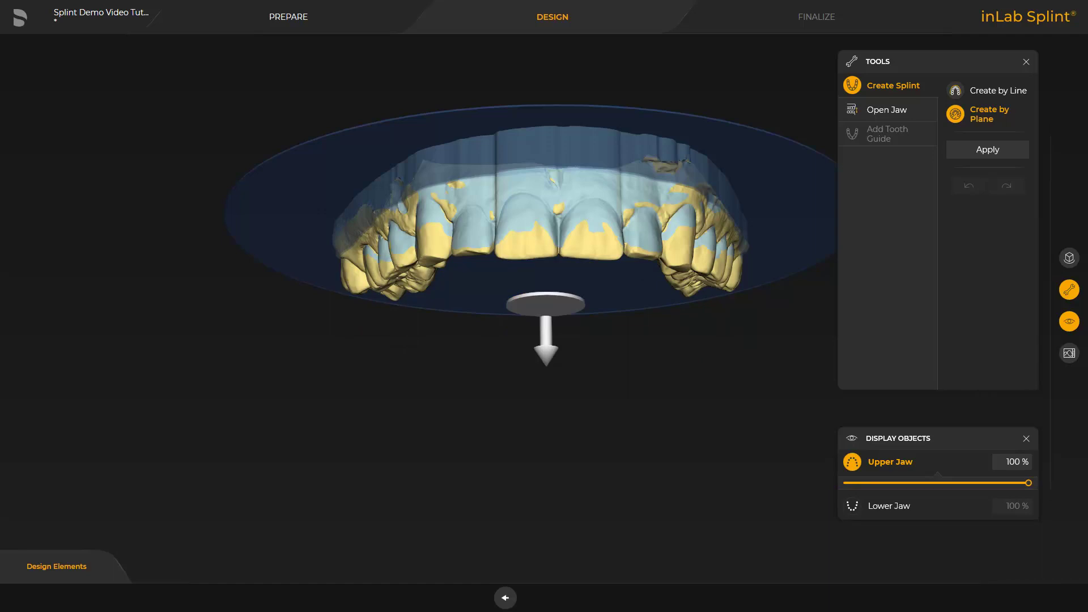
# - Lower, shift and tilt the occlusal plane to sit across the upper teeth
pyautogui.moveTo(546, 339); pyautogui.dragTo(548, 369)
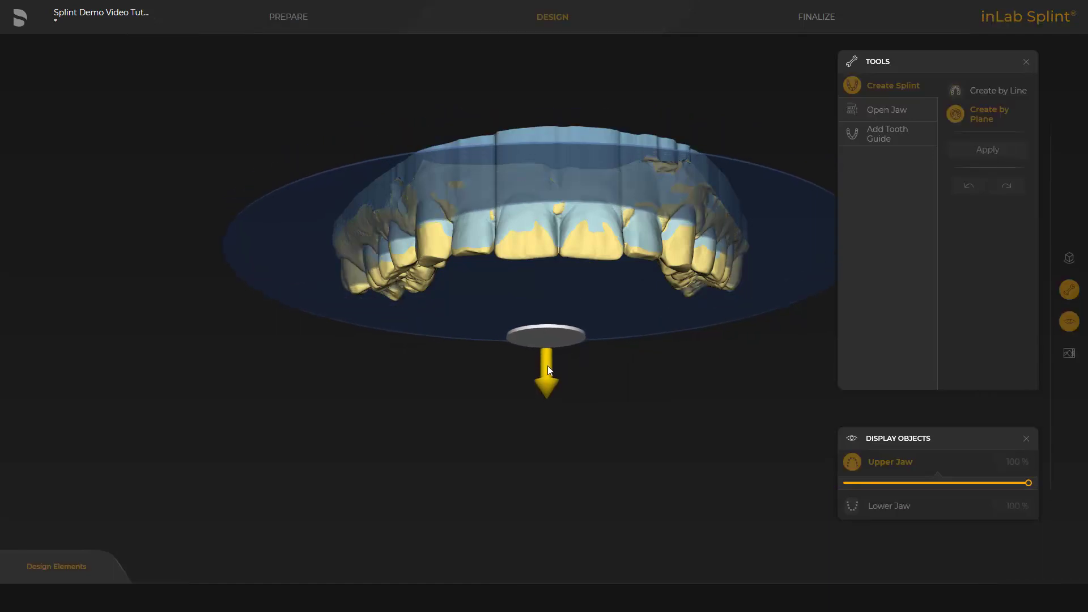
pyautogui.moveTo(539, 547); pyautogui.dragTo(540, 347, button='middle')
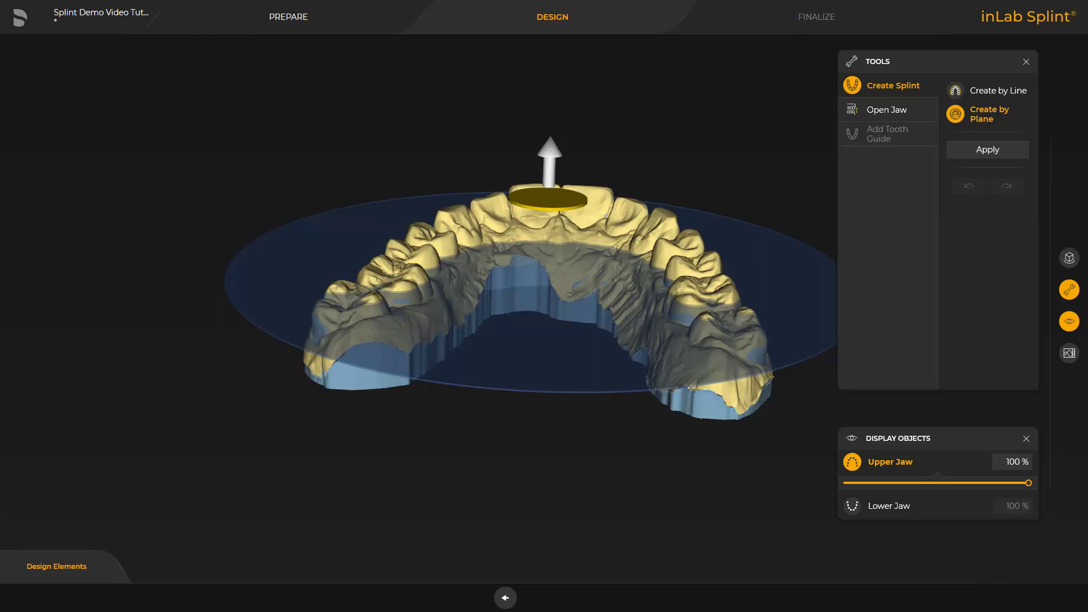
pyautogui.moveTo(546, 215); pyautogui.dragTo(541, 230)
pyautogui.moveTo(541, 230); pyautogui.dragTo(547, 286, button='middle')
pyautogui.moveTo(282, 299); pyautogui.dragTo(291, 333, button='middle')
pyautogui.moveTo(547, 365); pyautogui.dragTo(547, 362)
pyautogui.moveTo(546, 362); pyautogui.dragTo(522, 491, button='middle')
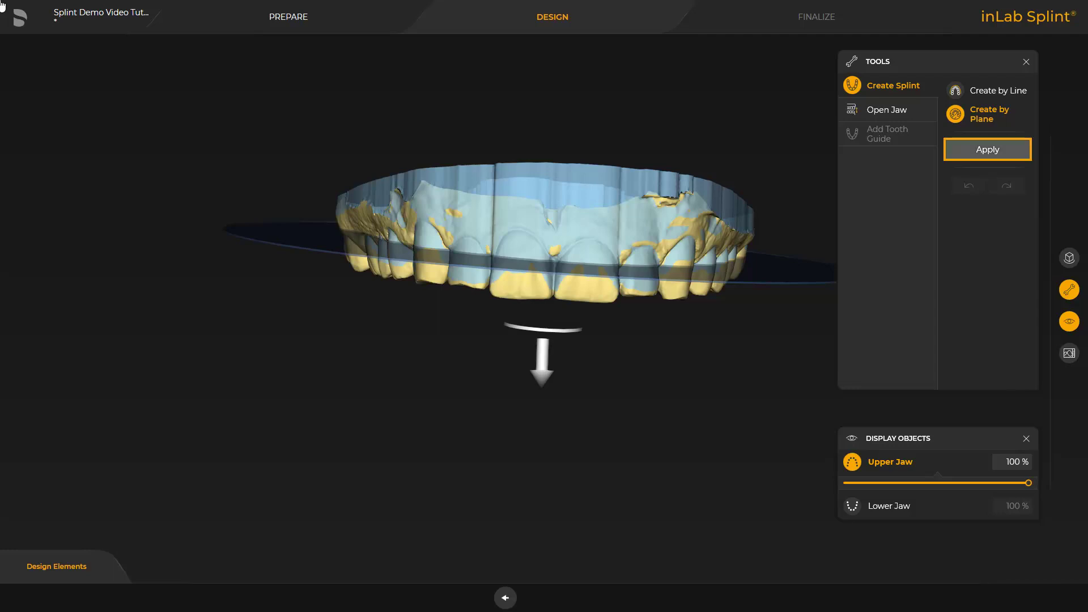
# - Create the splint outline from the plane: 1.84 mm thickness, 100.0 µm spacer, 75.0% size in plane
pyautogui.click(987, 150)
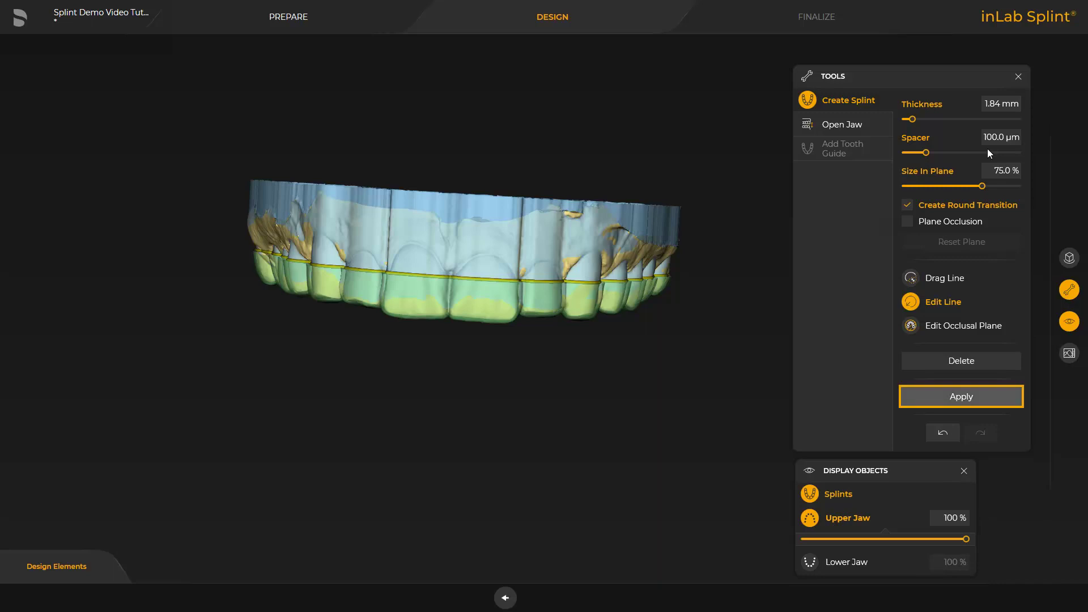
# - Generate the solid splint body over the upper teeth at 1.50 mm thickness
pyautogui.click(942, 395)
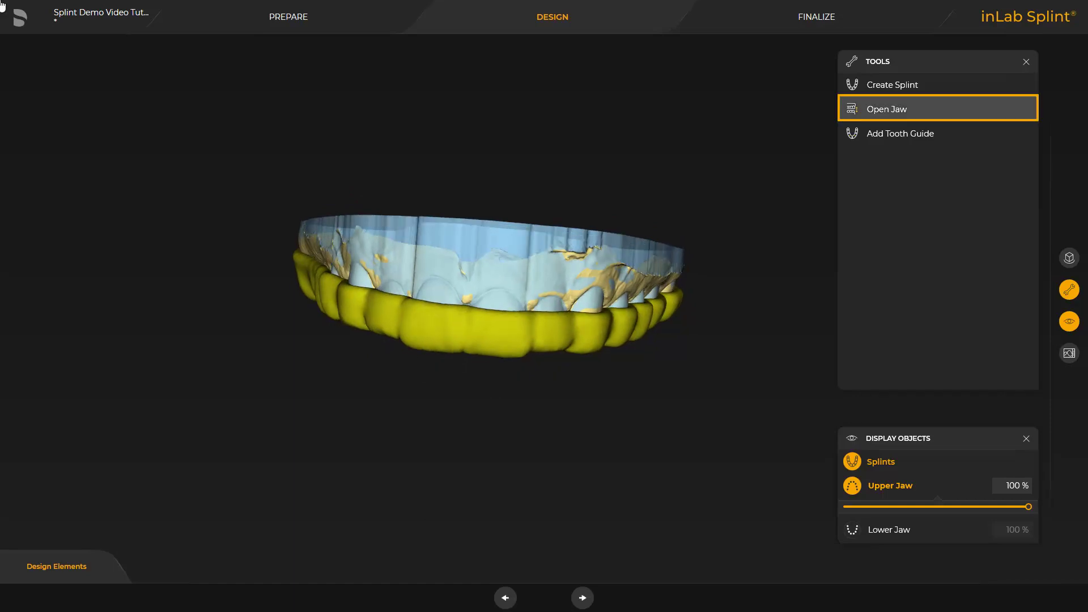
# - Show the lower jaw to check the splint, then begin a 12.00 mm high tooth guide
pyautogui.click(893, 113)
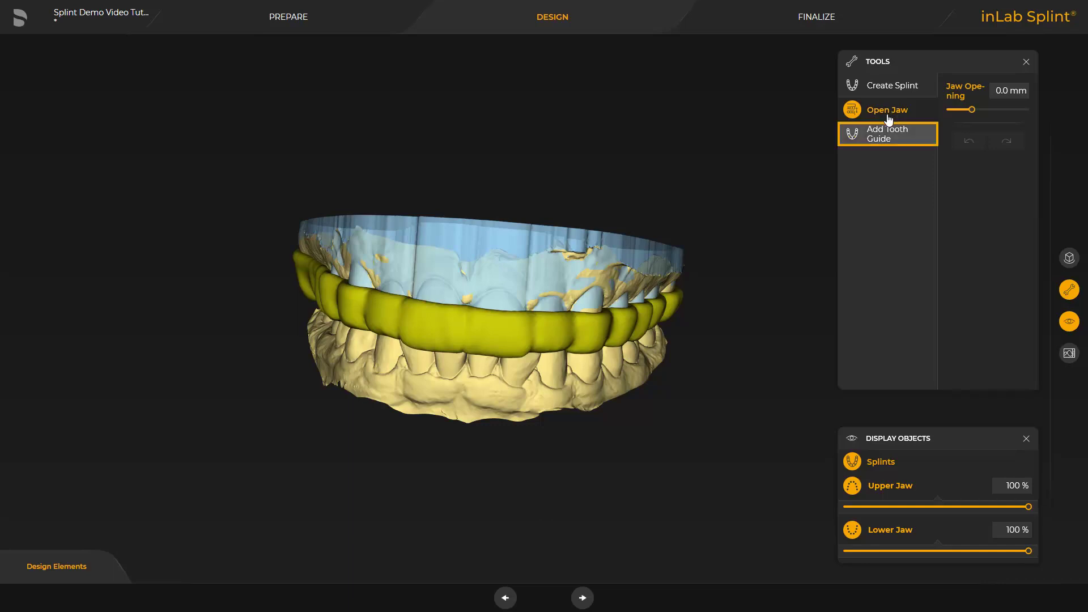
pyautogui.click(886, 141)
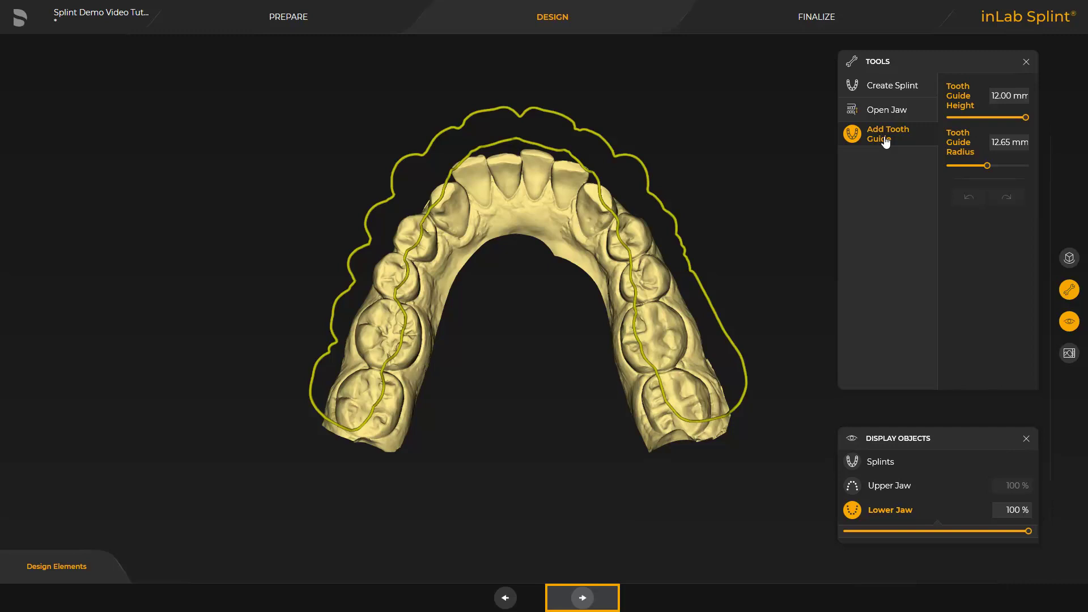
# - Advance to Finalize and apply articulator grinding with 105 mm arms and 100 mm base
pyautogui.click(583, 598)
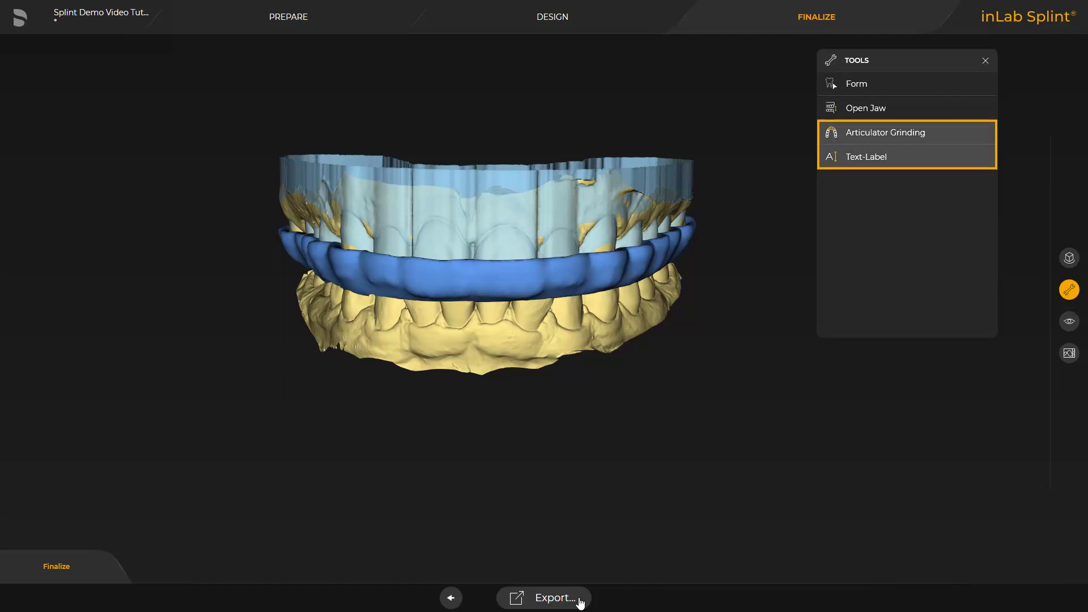
pyautogui.click(873, 135)
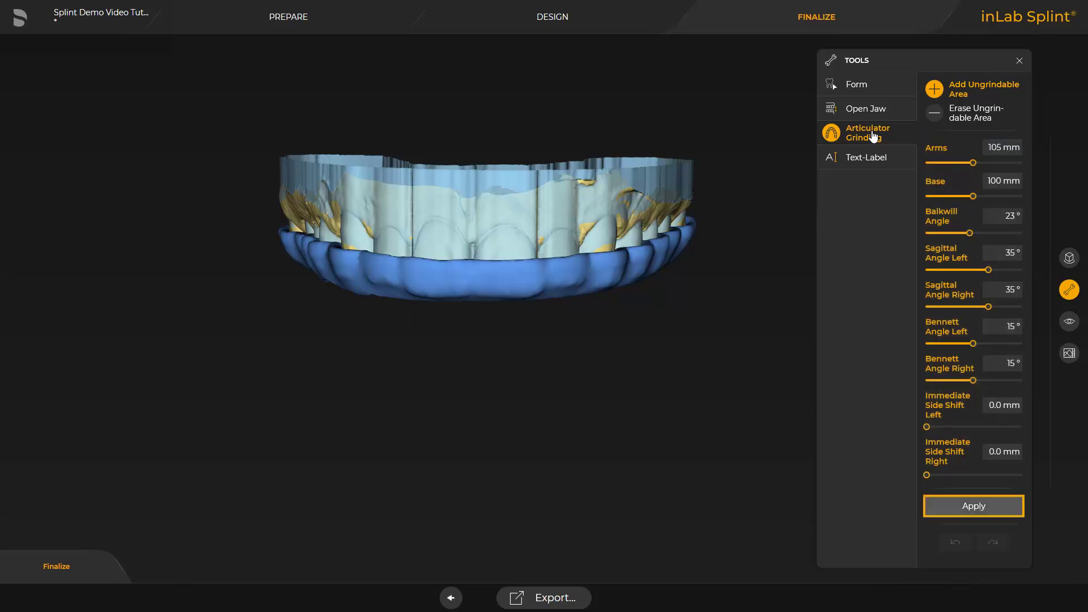
pyautogui.click(947, 507)
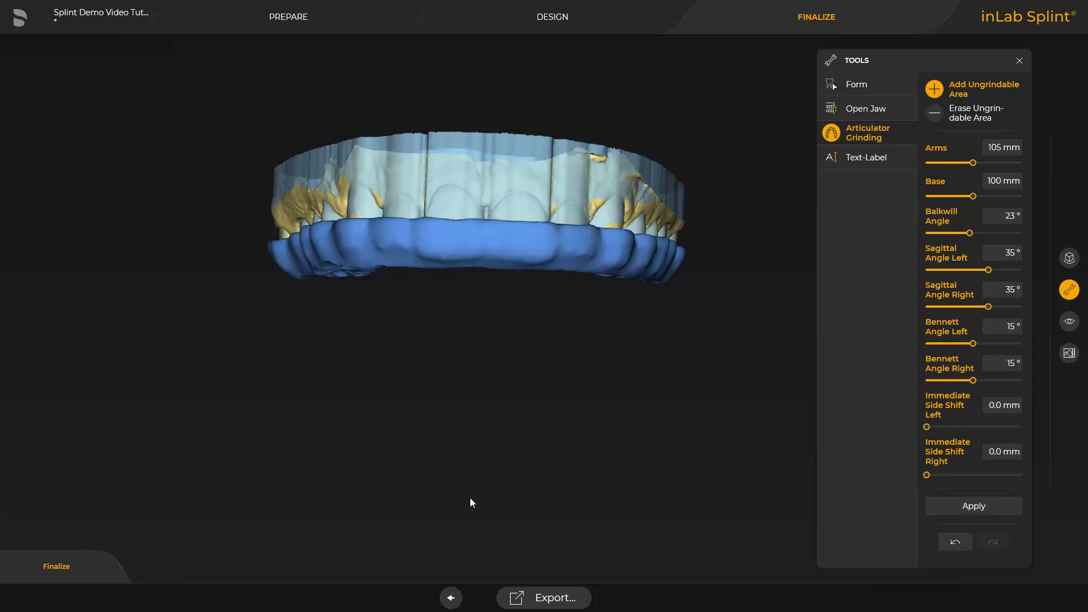
pyautogui.moveTo(473, 447); pyautogui.dragTo(688, 322)
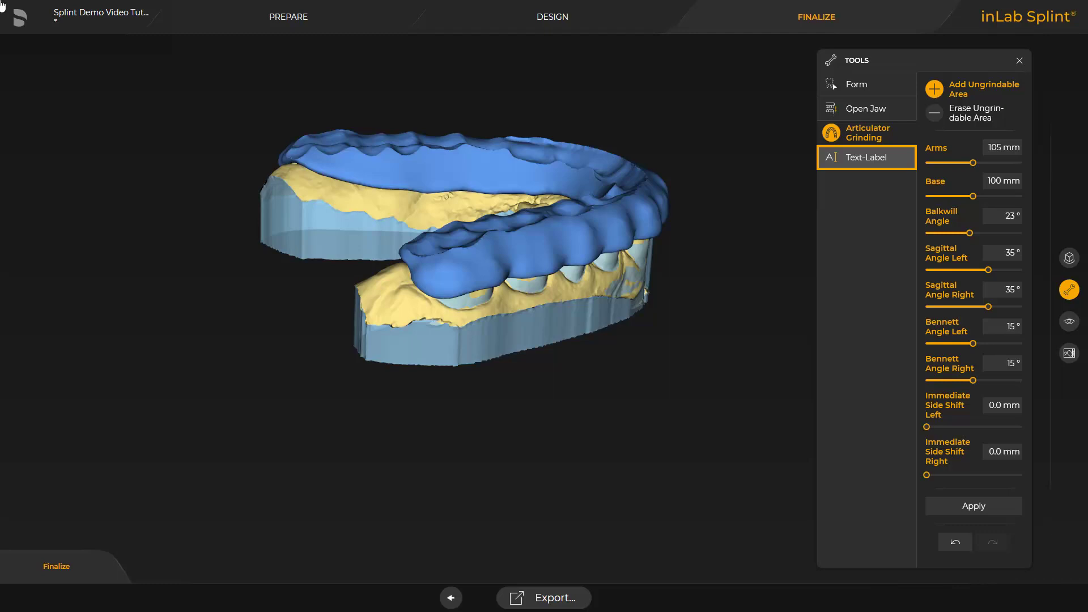
# - Place a 'Dentsply Sirona' text label at 3.00 mm font size on the splint surface
pyautogui.click(872, 159)
pyautogui.write('Dentsply Sirona')
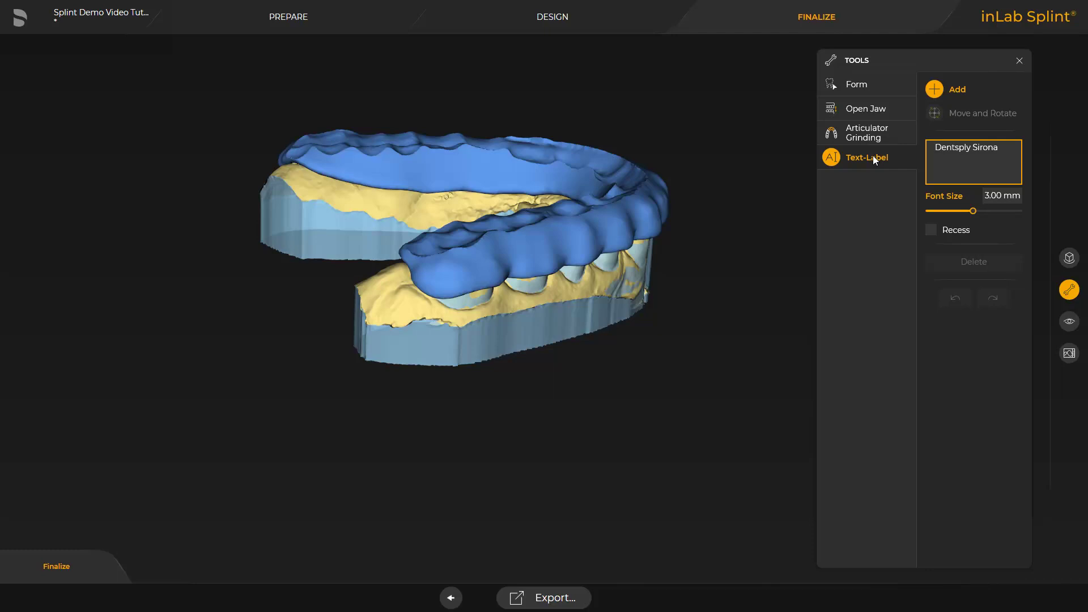
pyautogui.click(436, 176)
pyautogui.moveTo(436, 176); pyautogui.dragTo(556, 546)
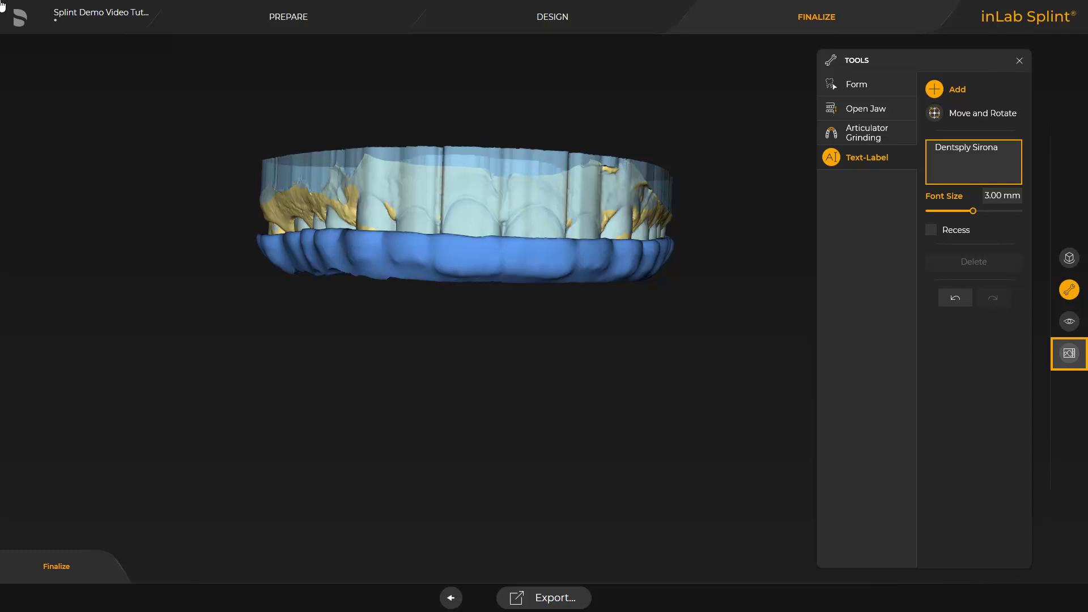
# - Display the splint's wall-thickness colour map with its scale from Analyzing Tools
pyautogui.click(1069, 354)
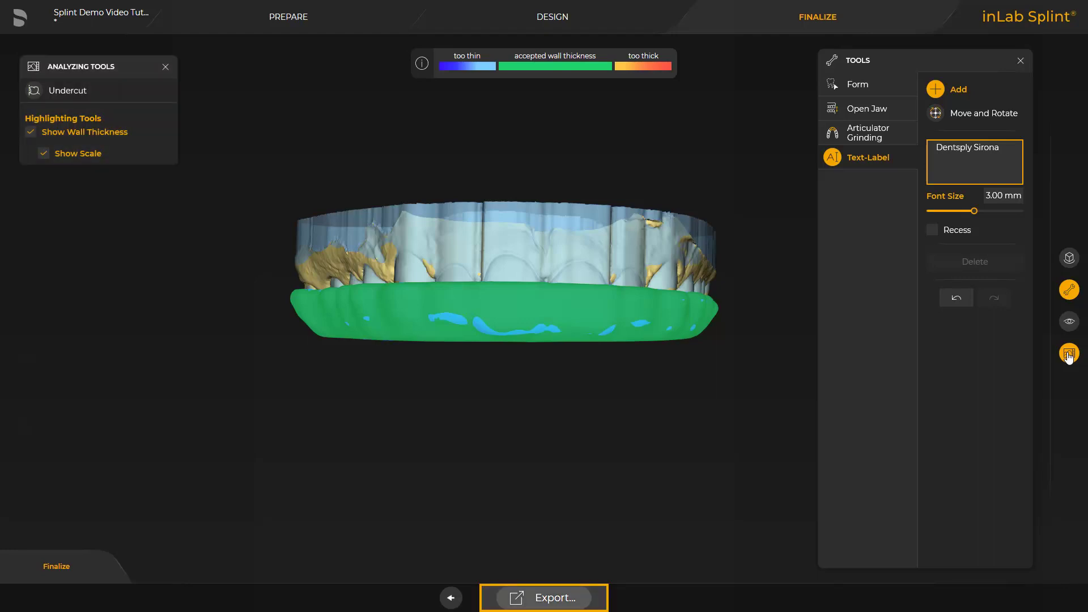
# - Export to inLab CAM, select the Demo Splint, and advance to the Produce preview
pyautogui.click(528, 598)
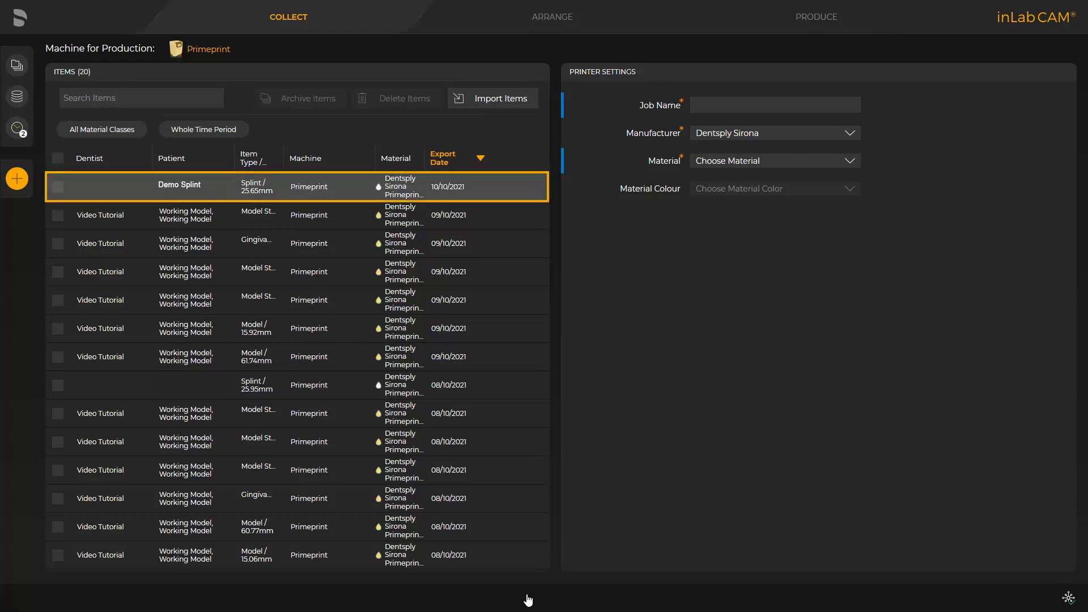
pyautogui.click(57, 188)
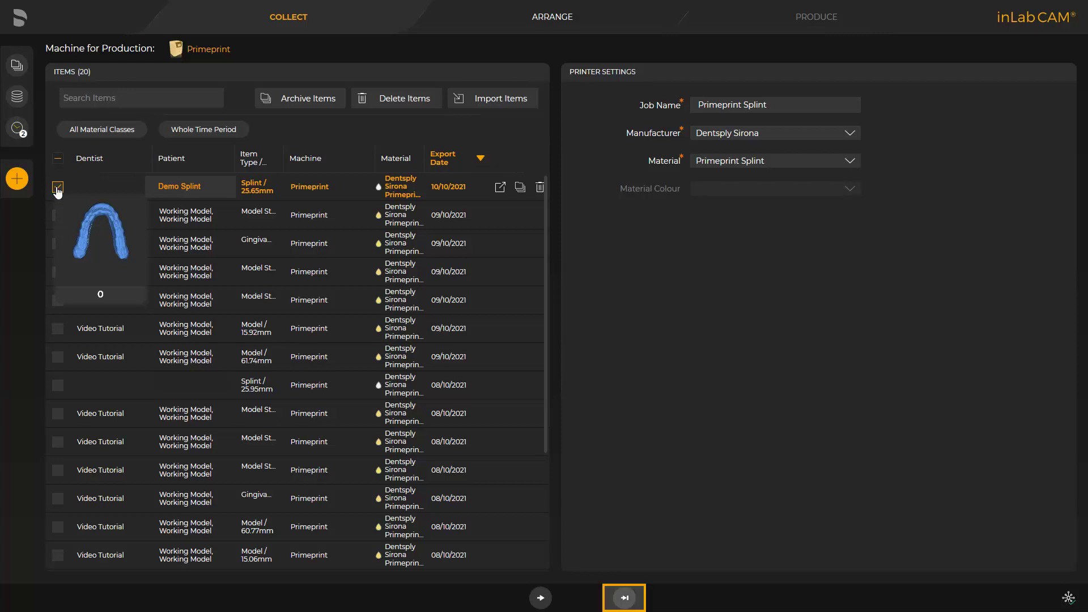
pyautogui.click(624, 597)
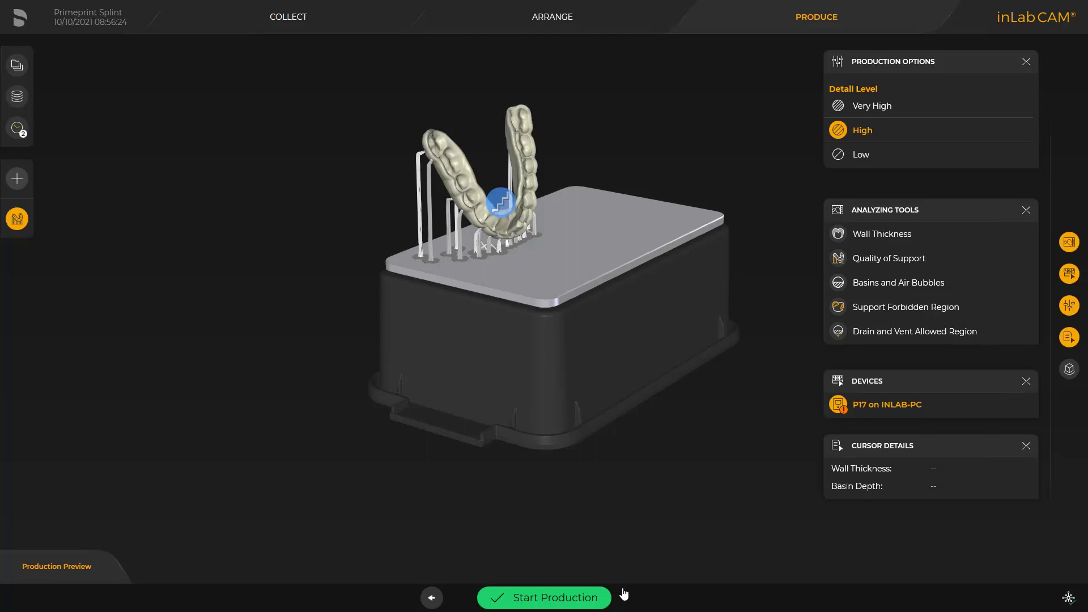